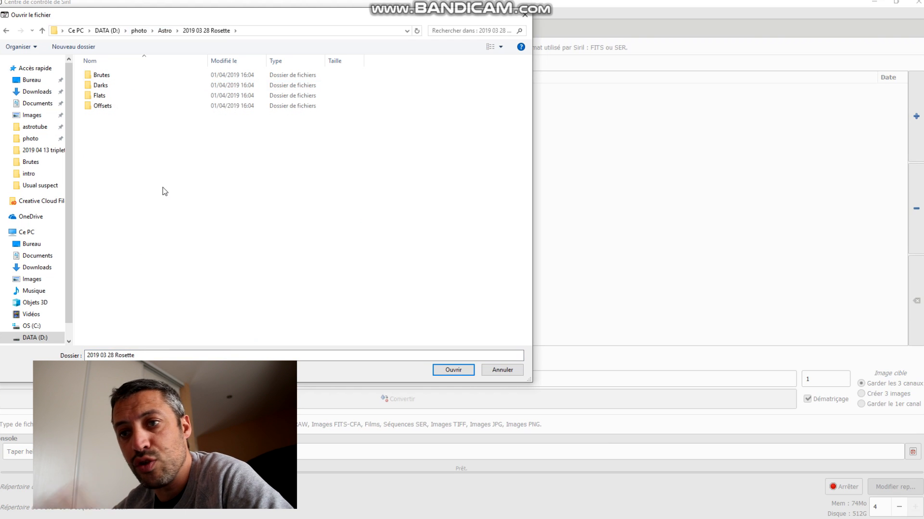
- Set the 2019 03 28 Rosette folder as working directory and run the Pre-traitement_APN_AvecCorrectionCosmetique script
left_click(454, 370)
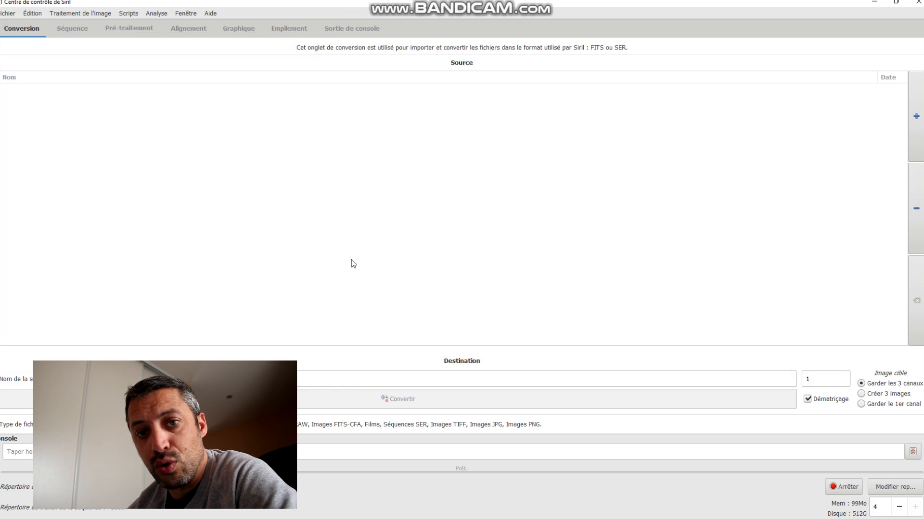
left_click(131, 13)
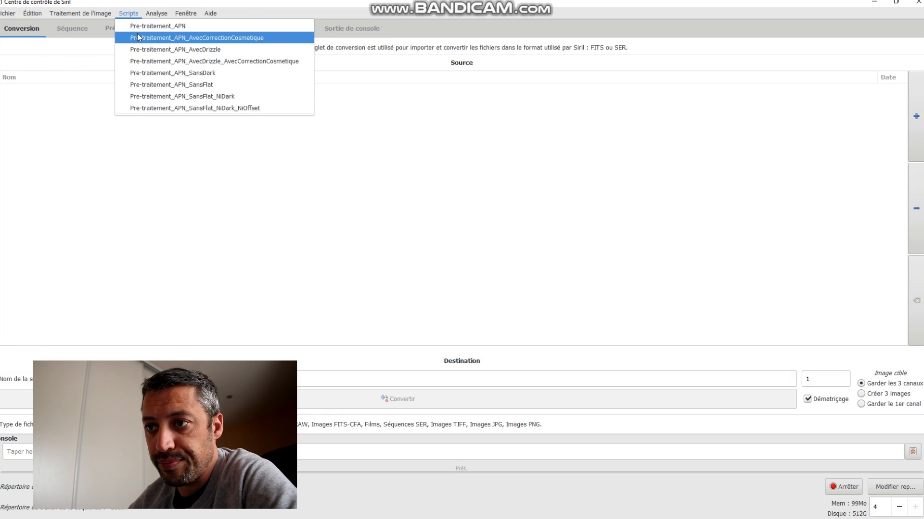
left_click(138, 36)
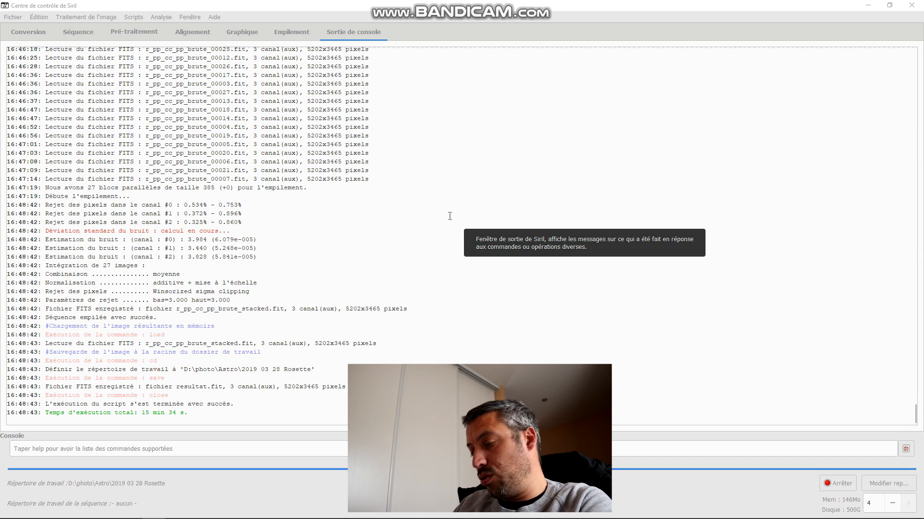
- Open the stacked image resultat.fit and select a dark sky area of about 223 × 115 pixels near its lower-right corner
left_click(13, 17)
left_click(252, 195)
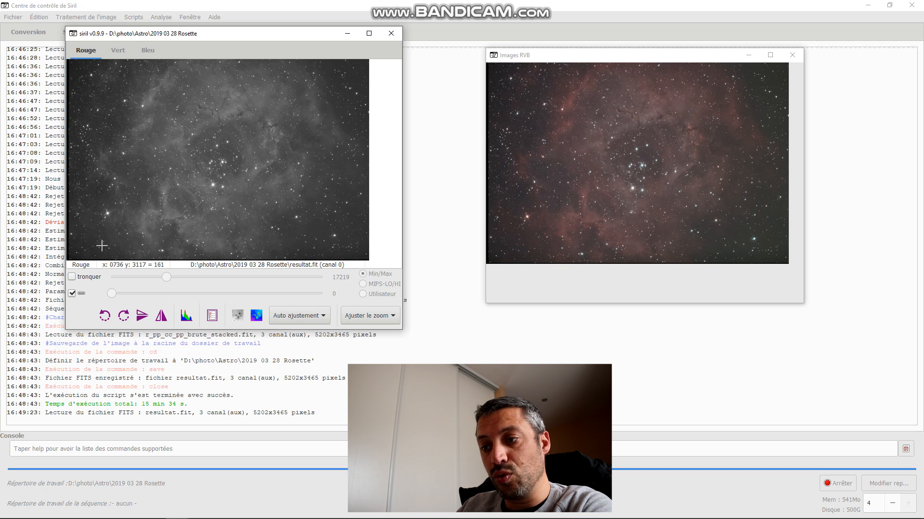
left_click_drag(319, 233, 307, 227)
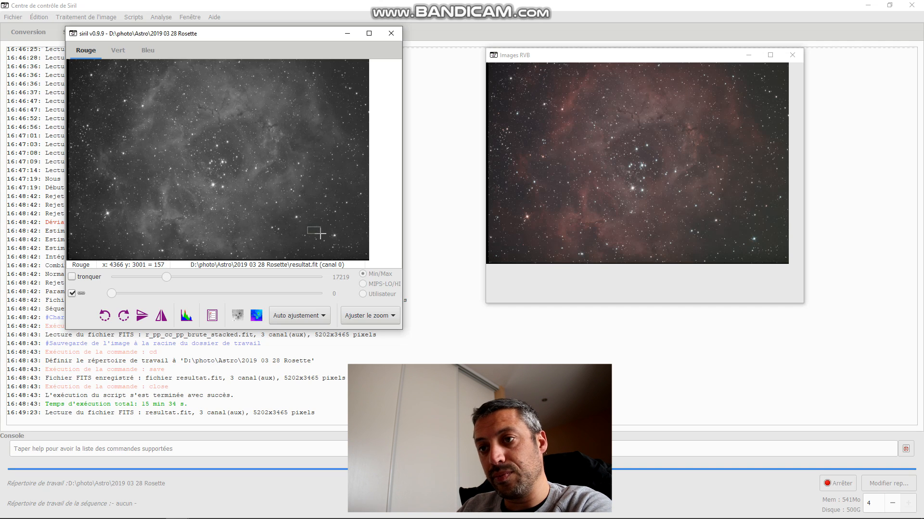
- Neutralise the sky background in the colour calibration, using the current selection as the background reference
left_click(96, 17)
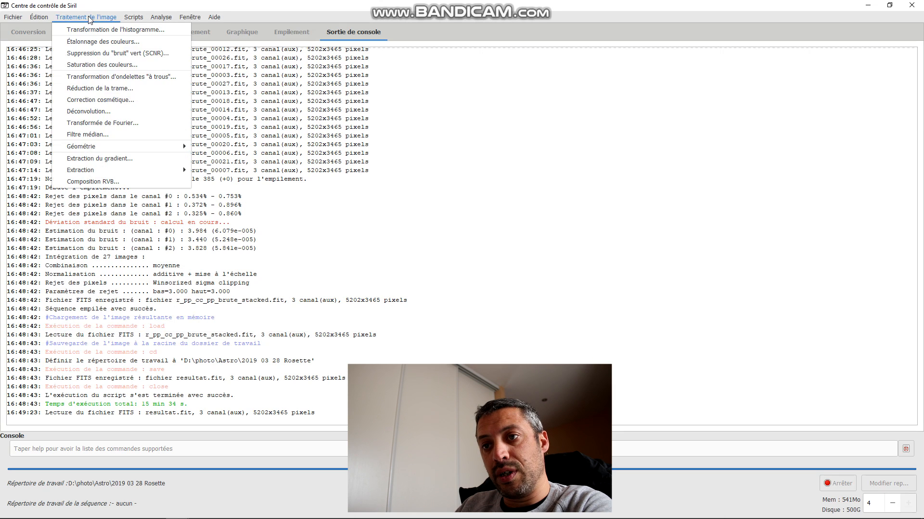
left_click(89, 17)
left_click(87, 17)
left_click(84, 42)
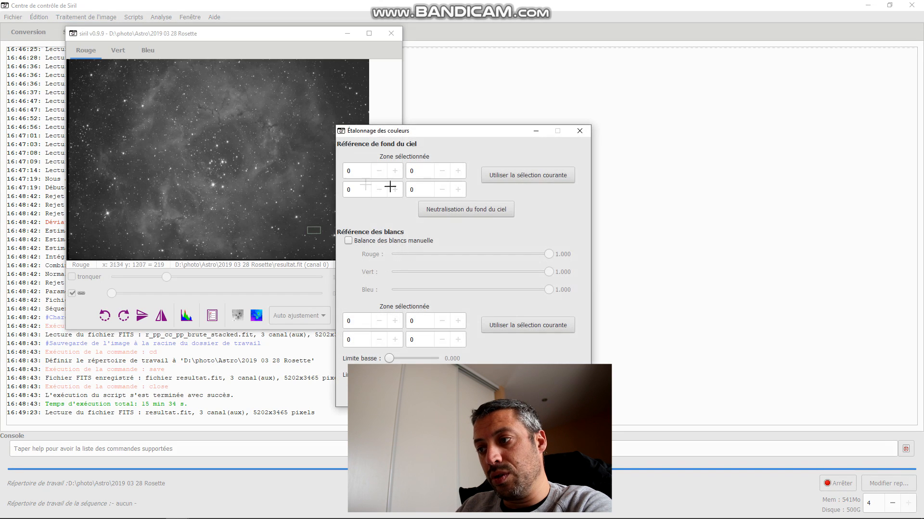
left_click(525, 175)
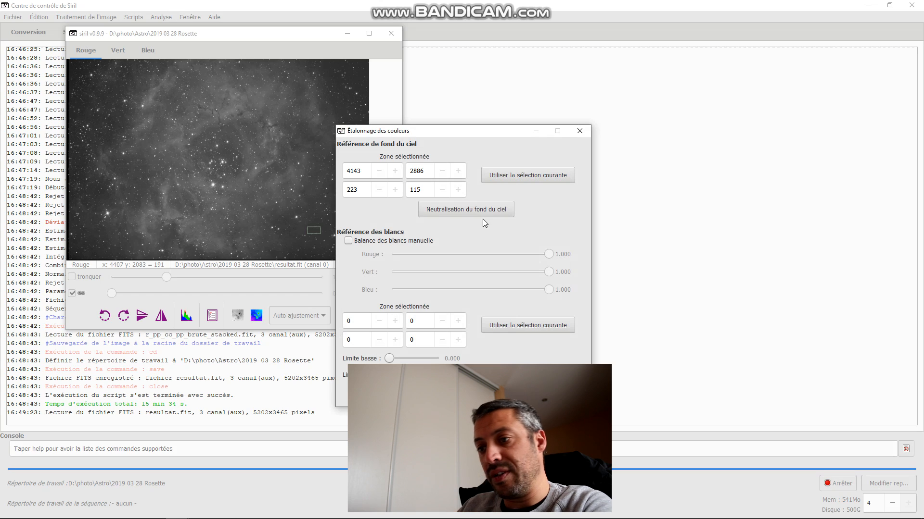
left_click(462, 211)
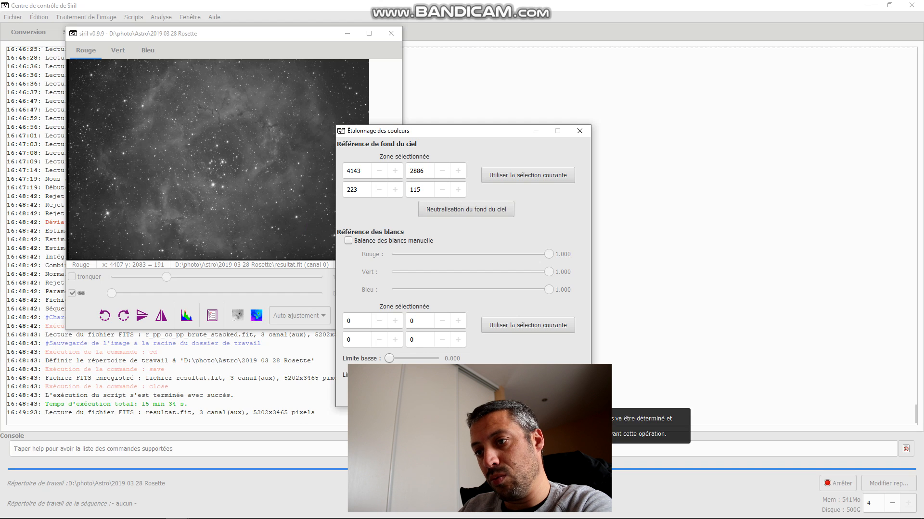
left_click(568, 396)
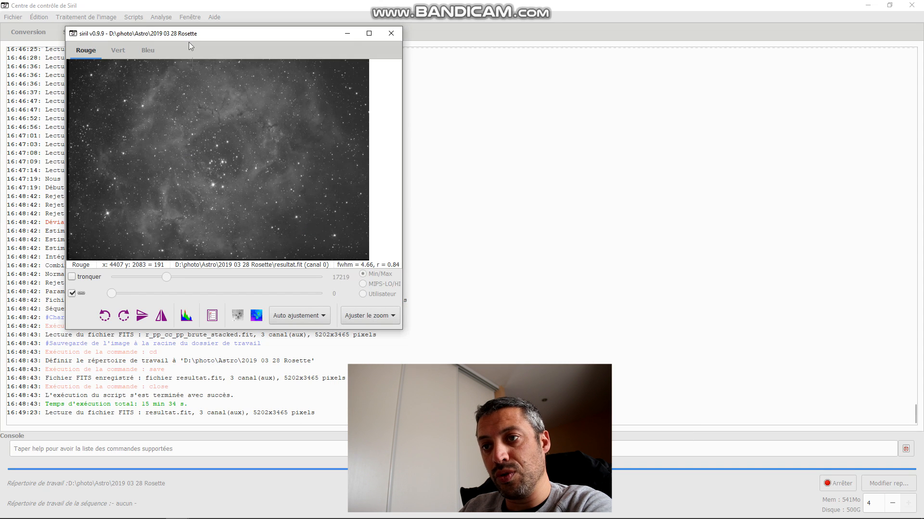
- Remove the green noise with SCNR, using the Neutre Moyen protection method and preserving luminosity
left_click(96, 16)
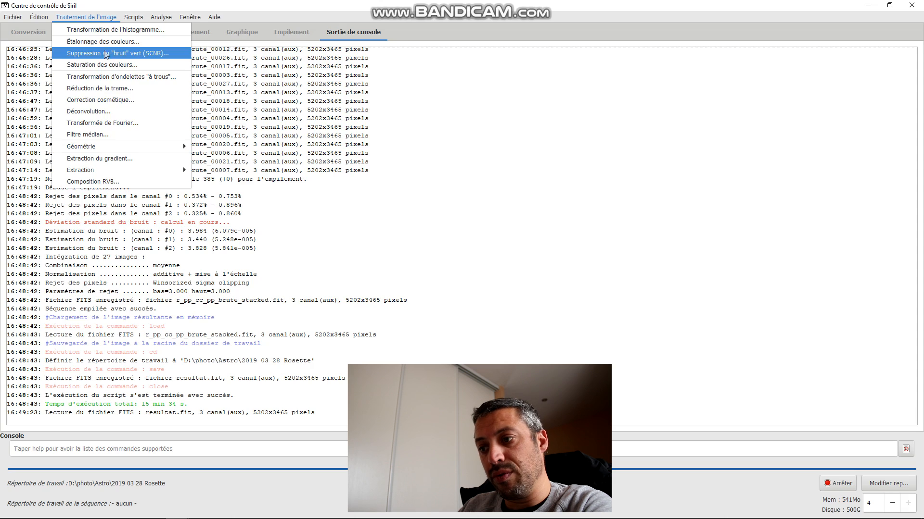
left_click(105, 53)
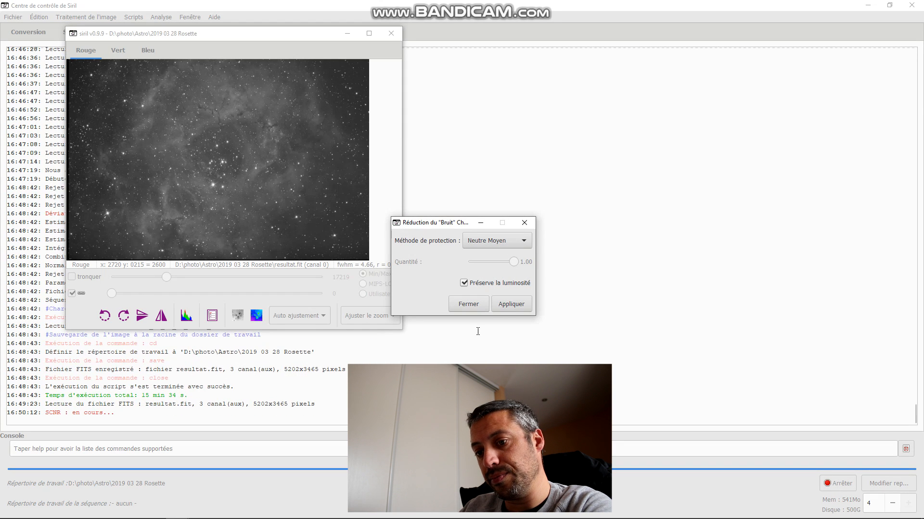
left_click(468, 321)
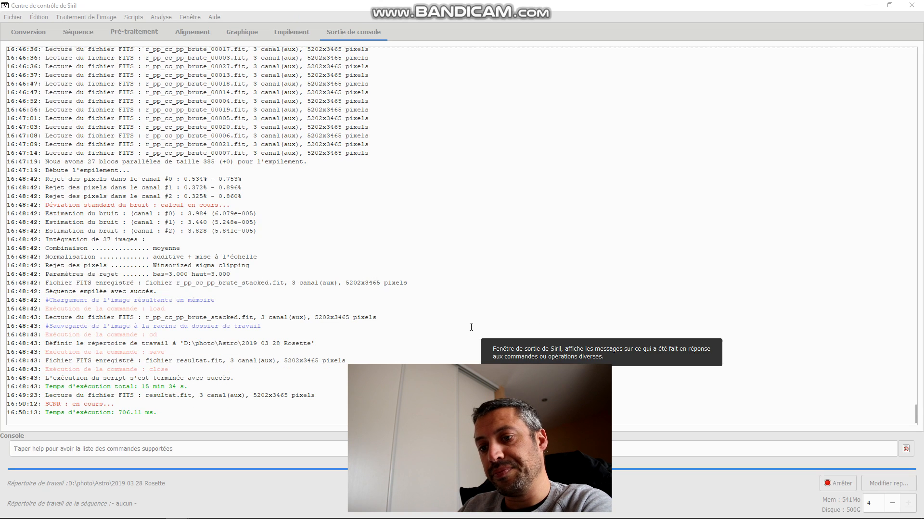
- Apply an automatic histogram stretch to the image, checking the RGB preview, and close the histogram transformation
left_click(96, 17)
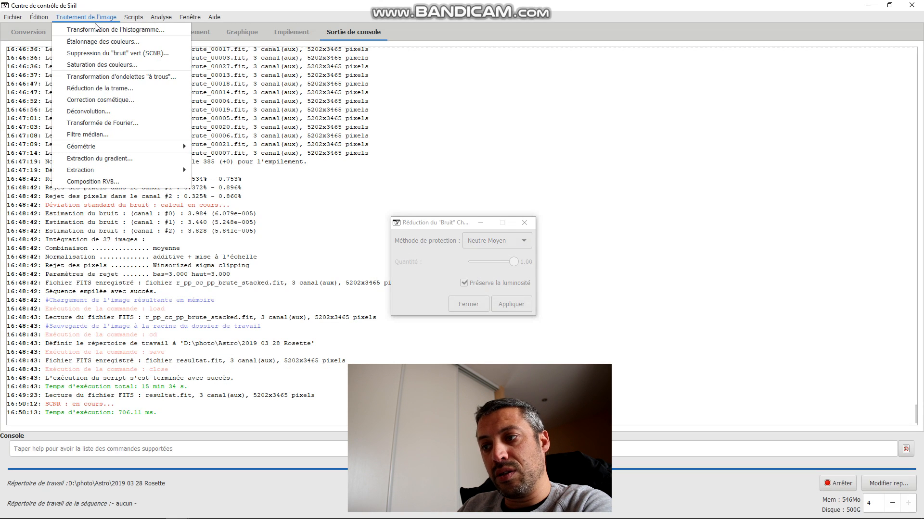
left_click(98, 29)
left_click_drag(226, 7, 476, 22)
left_click(514, 303)
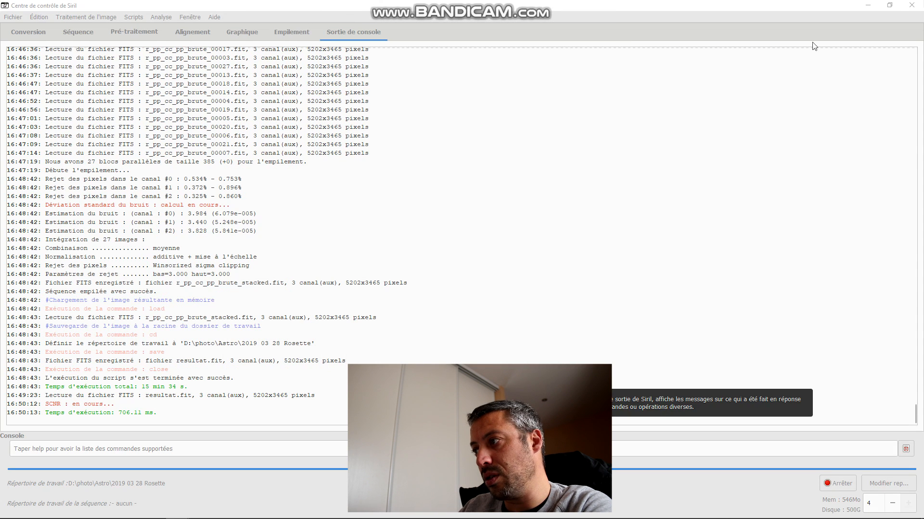
left_click(890, 6)
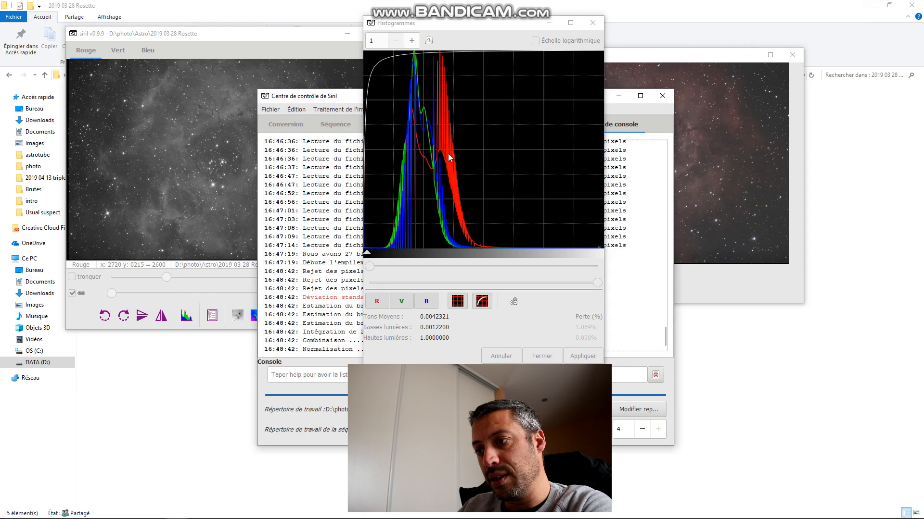
left_click(587, 355)
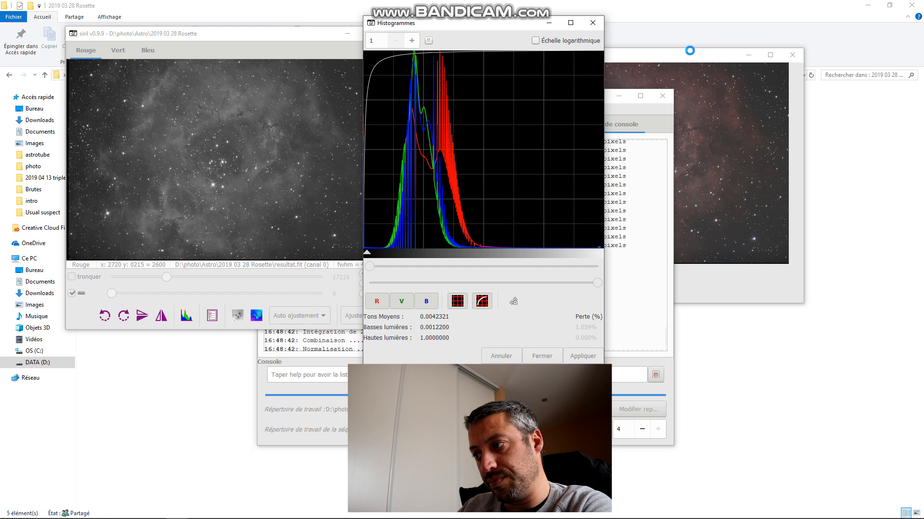
left_click_drag(689, 51, 780, 51)
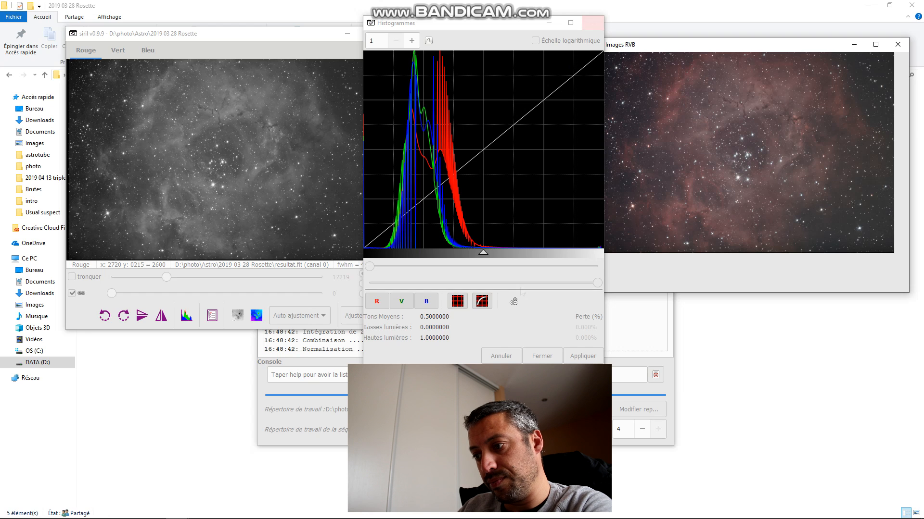
left_click(542, 356)
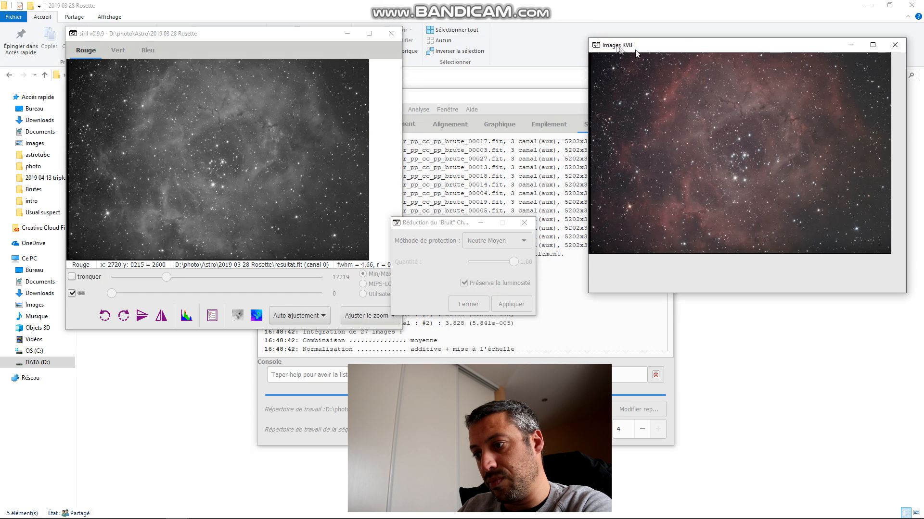
- Apply SCNR green noise removal again to the stretched image and close its dialog
left_click_drag(707, 44, 584, 43)
left_click(508, 304)
left_click(473, 306)
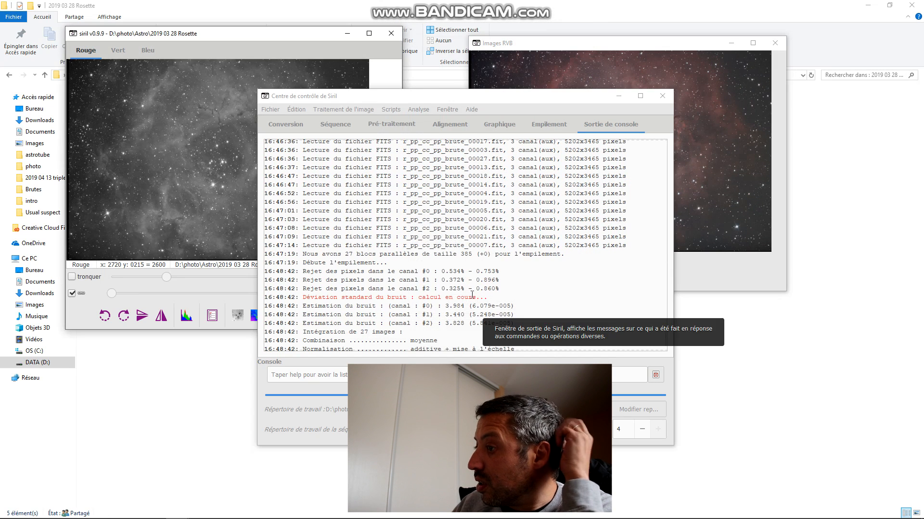
- Save the processed RGB image as rosette 1.tif
left_click(601, 39)
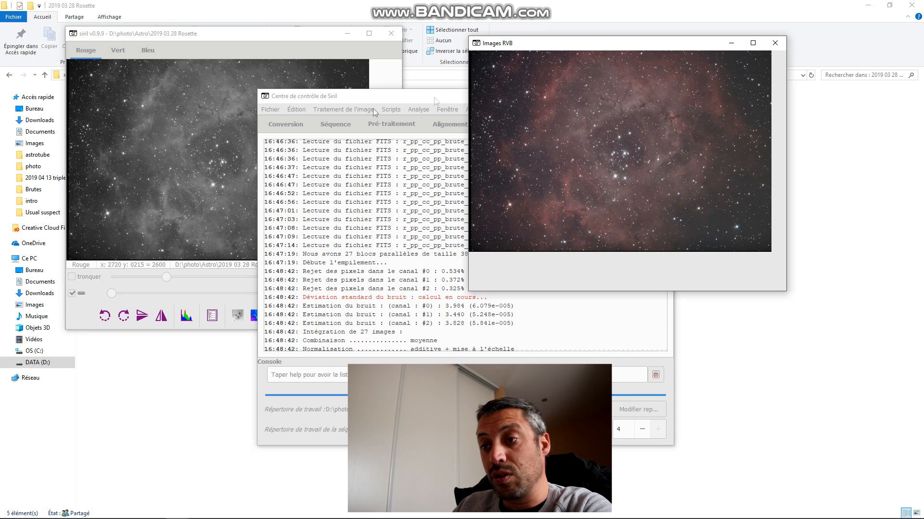
left_click(266, 111)
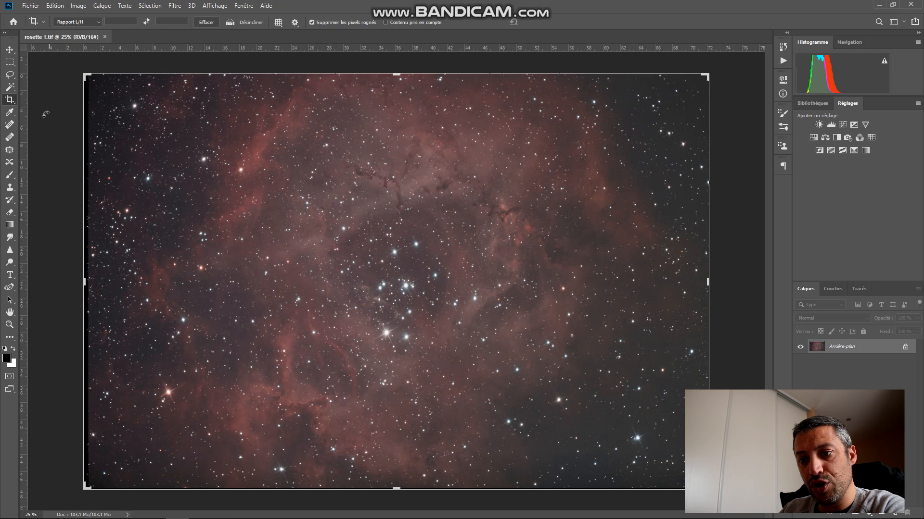
- Crop rosette 1.tif in Photoshop slightly on all four sides to remove the dark stacking borders
left_click_drag(85, 281, 86, 280)
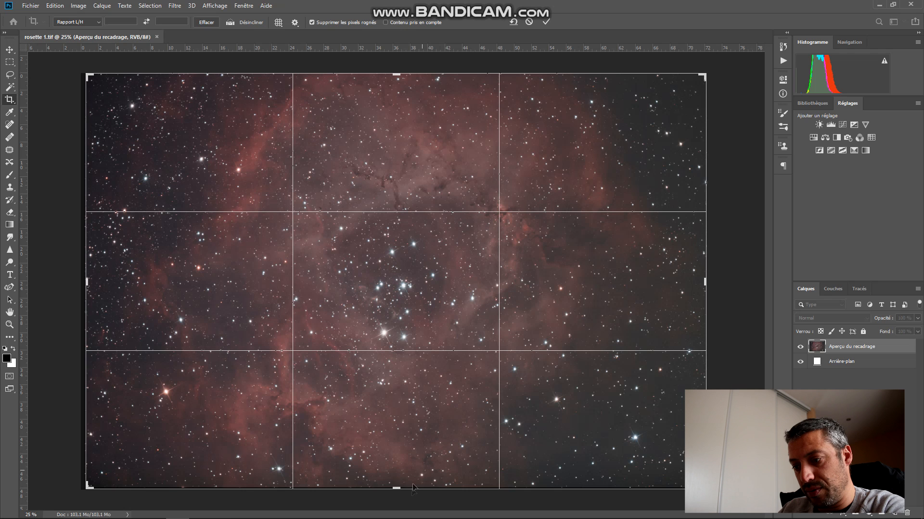
left_click_drag(394, 488, 395, 488)
left_click_drag(704, 282, 703, 282)
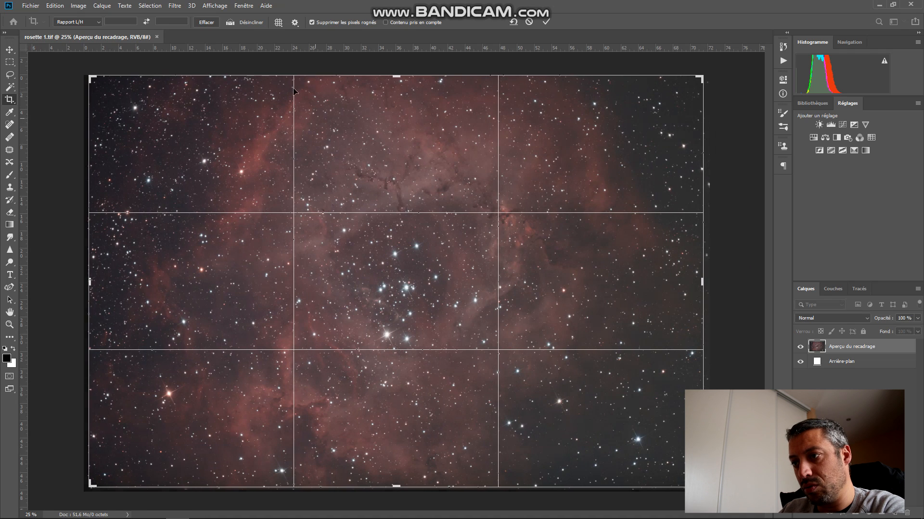
left_click_drag(396, 74, 396, 78)
left_click(545, 22)
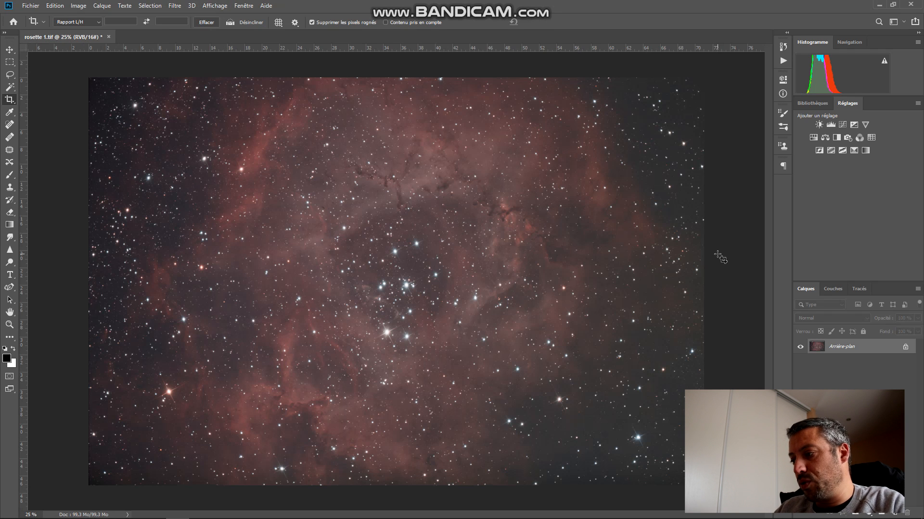
- Duplicate the background layer and apply Levels to the copy with the RGB black input level set to 16
key("ctrl+j")
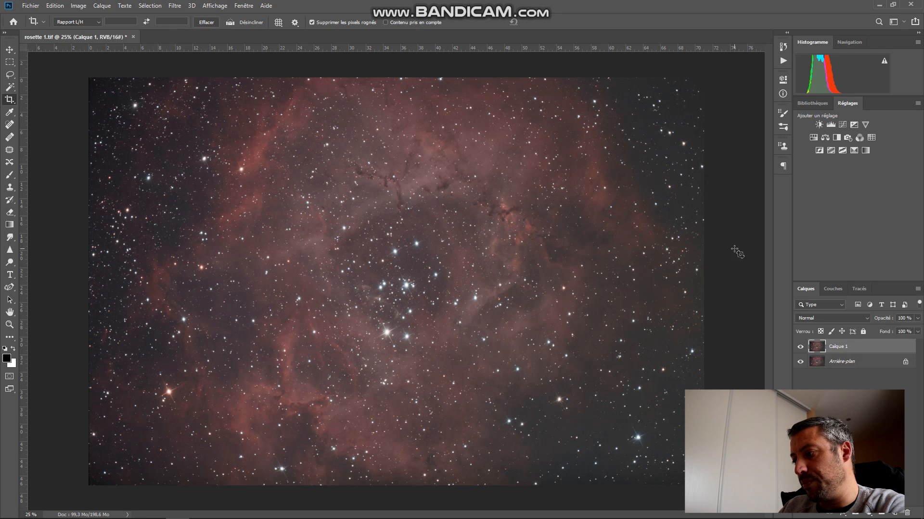
left_click(172, 7)
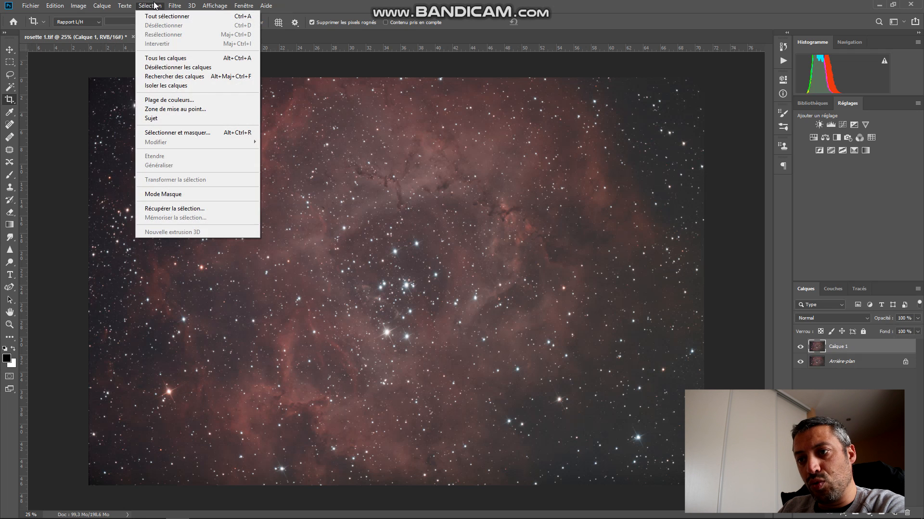
mouse_move(181, 6)
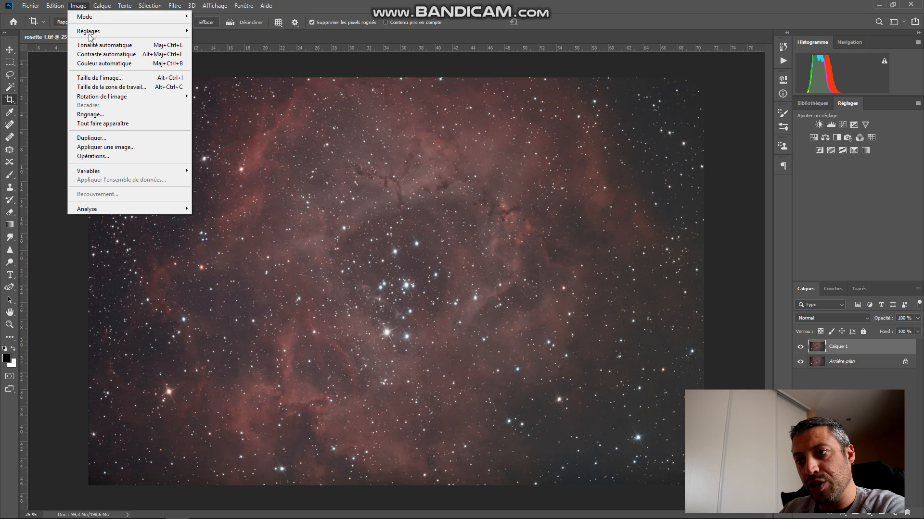
mouse_move(94, 32)
left_click(212, 40)
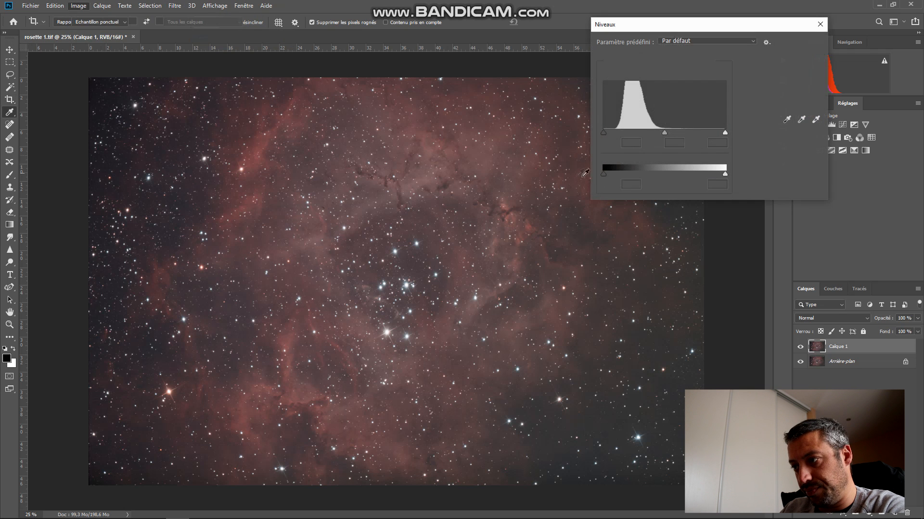
left_click_drag(604, 134, 616, 134)
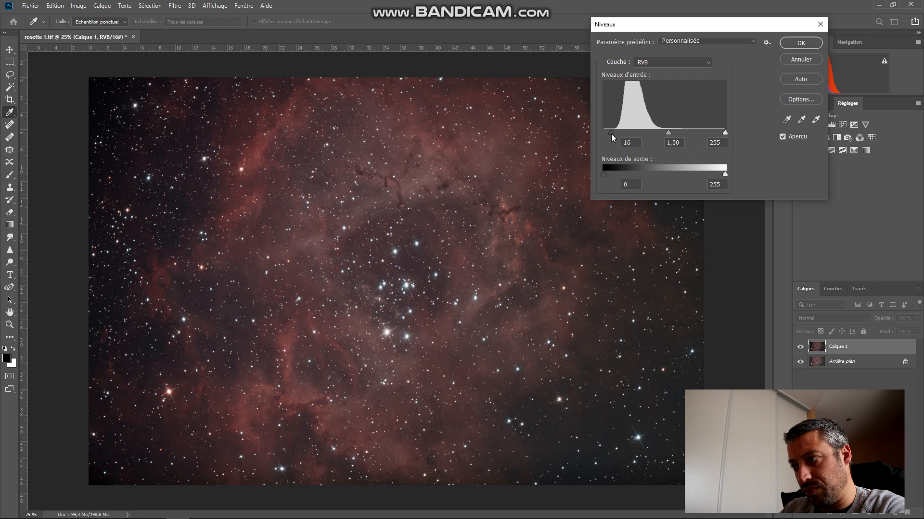
left_click(801, 43)
key("c")
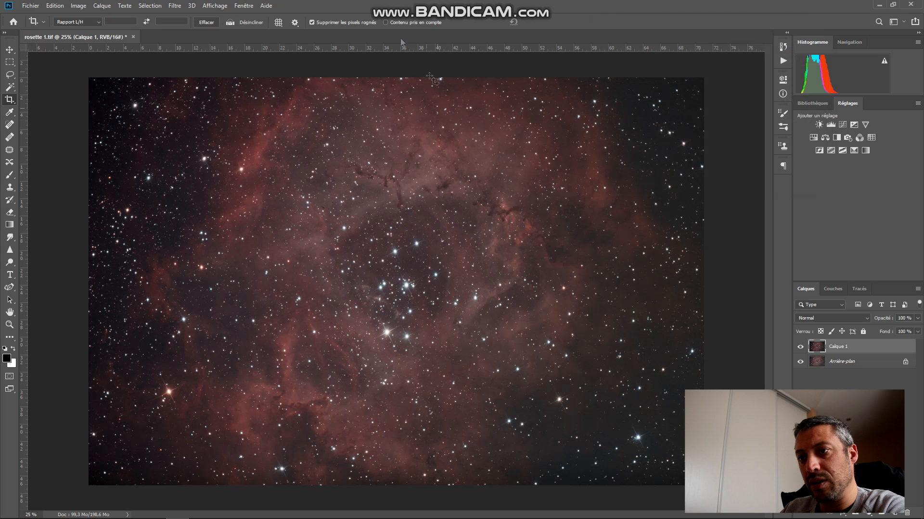
- Duplicate the Levels-adjusted layer and apply a High Pass filter with a 19.4-pixel radius to the copy
key("ctrl+j")
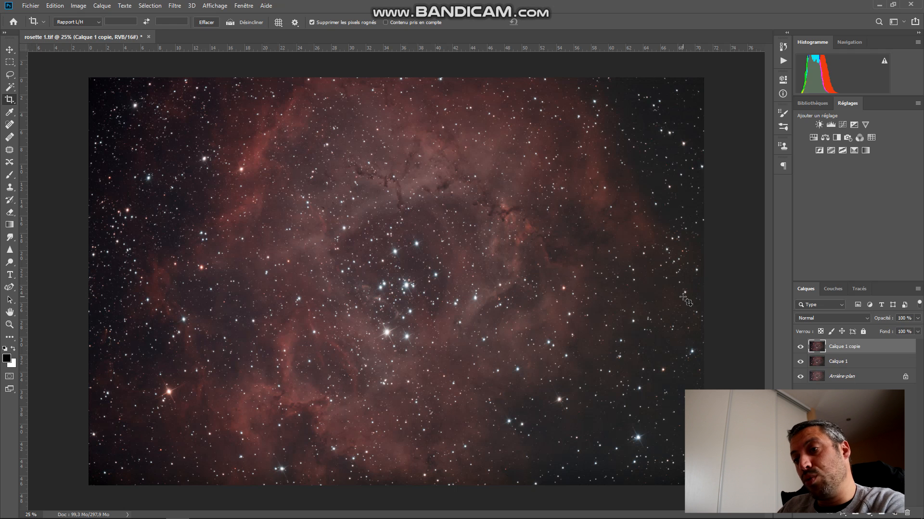
left_click(214, 6)
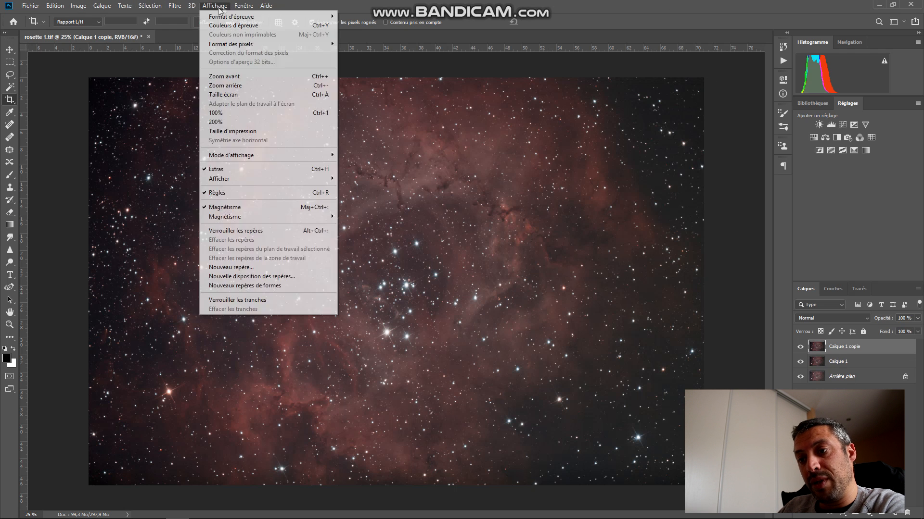
mouse_move(174, 6)
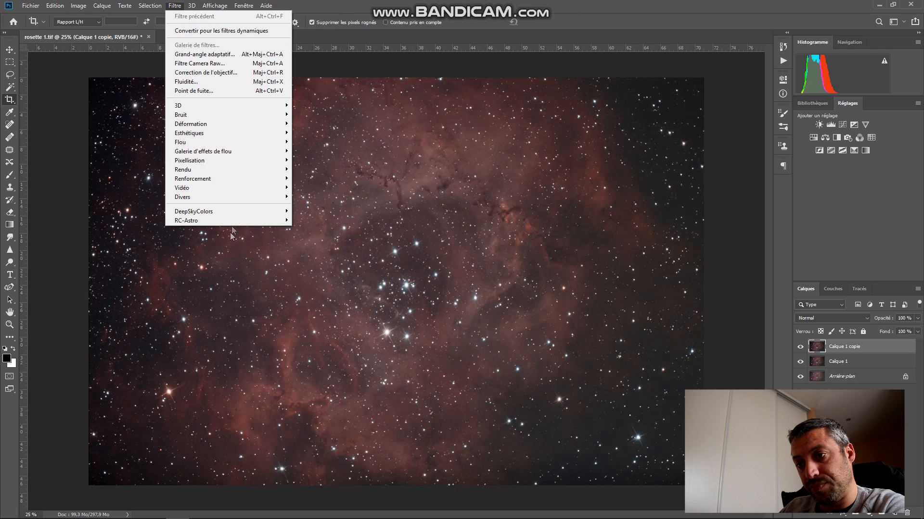
mouse_move(263, 154)
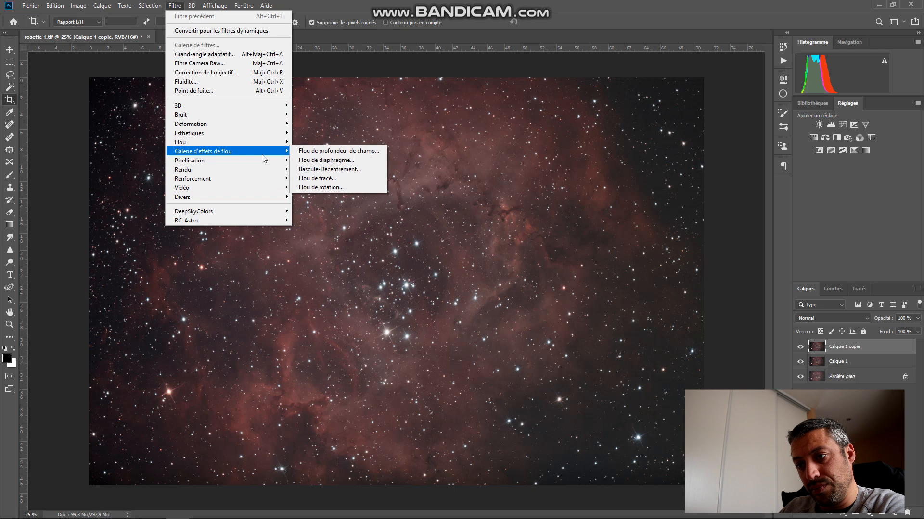
mouse_move(263, 201)
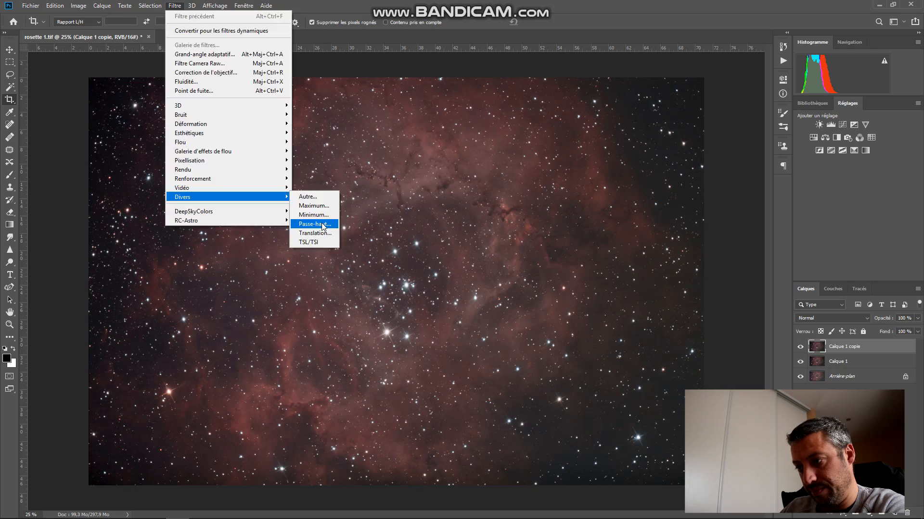
left_click(313, 225)
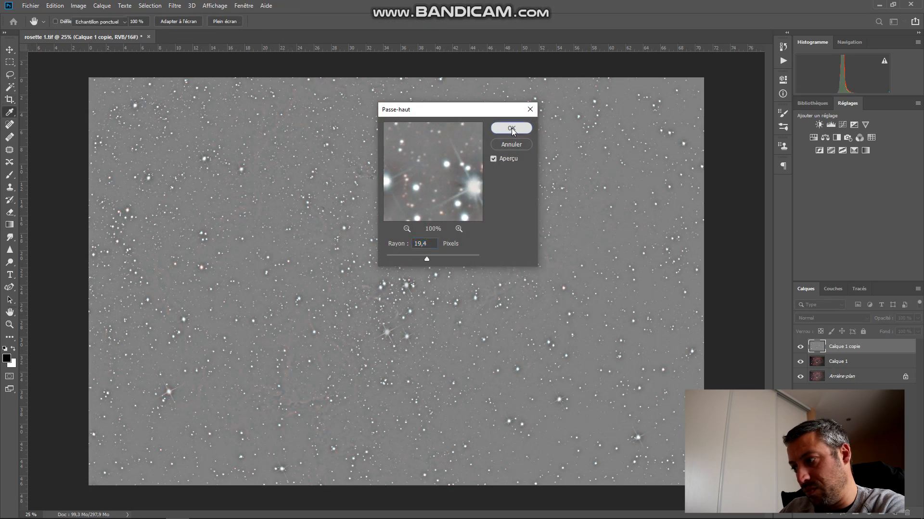
left_click(511, 128)
- Set the high-pass layer's blend mode to Overlay (Incrustation) and its opacity to 25%
left_click(832, 318)
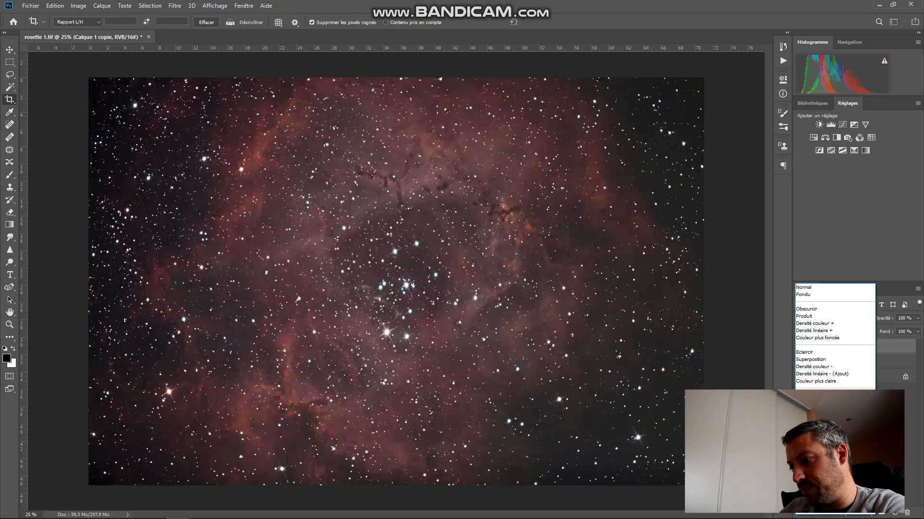
left_click(862, 387)
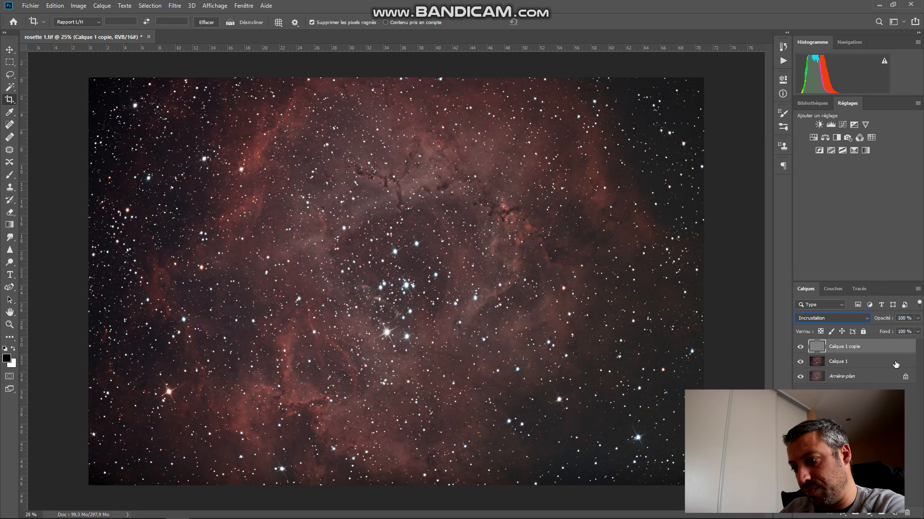
left_click(917, 319)
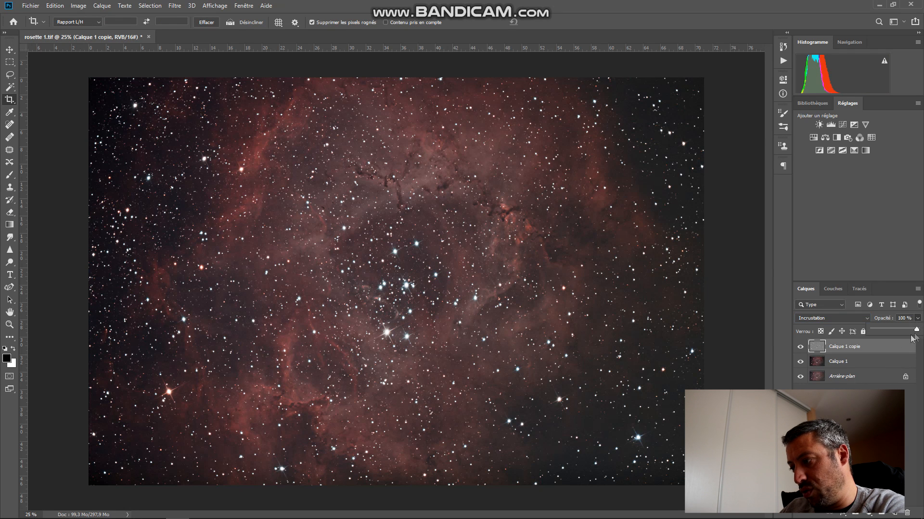
left_click_drag(917, 332, 898, 333)
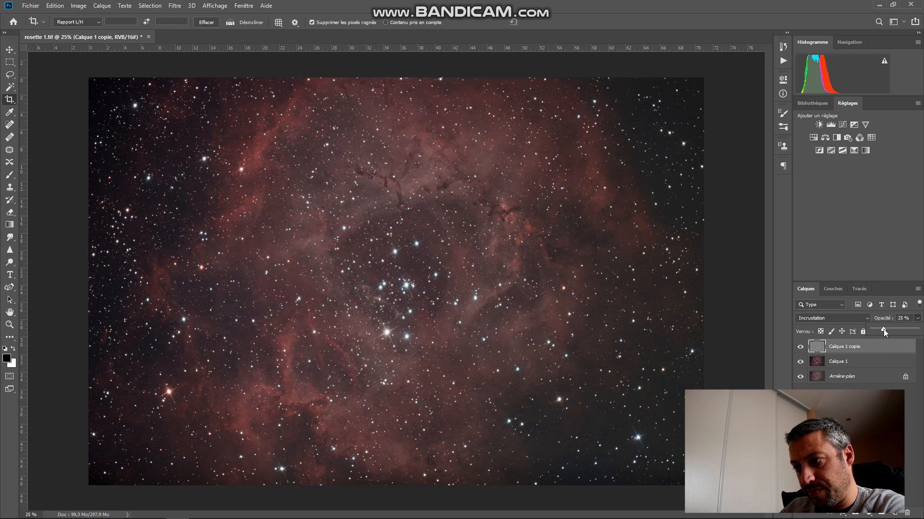
left_click(856, 417)
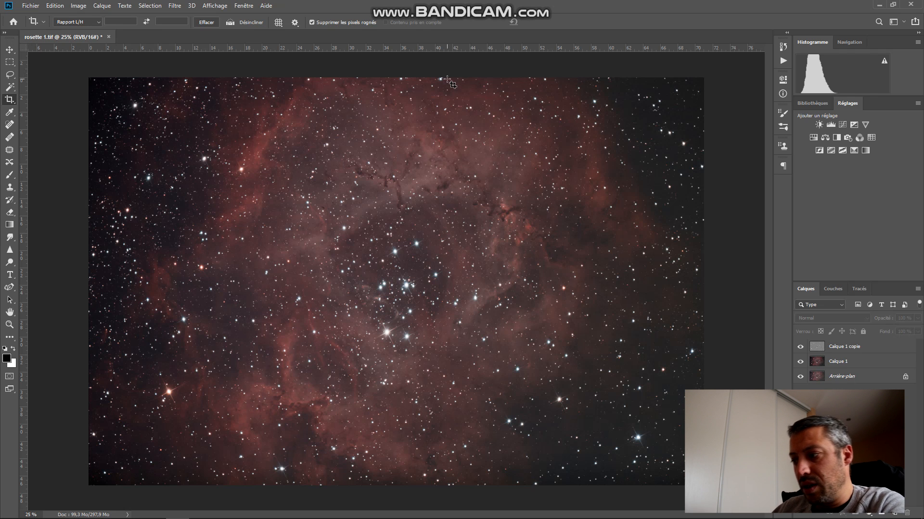
- Save the layered image as rosette 1 shop.tif
left_click(30, 5)
left_click(72, 111)
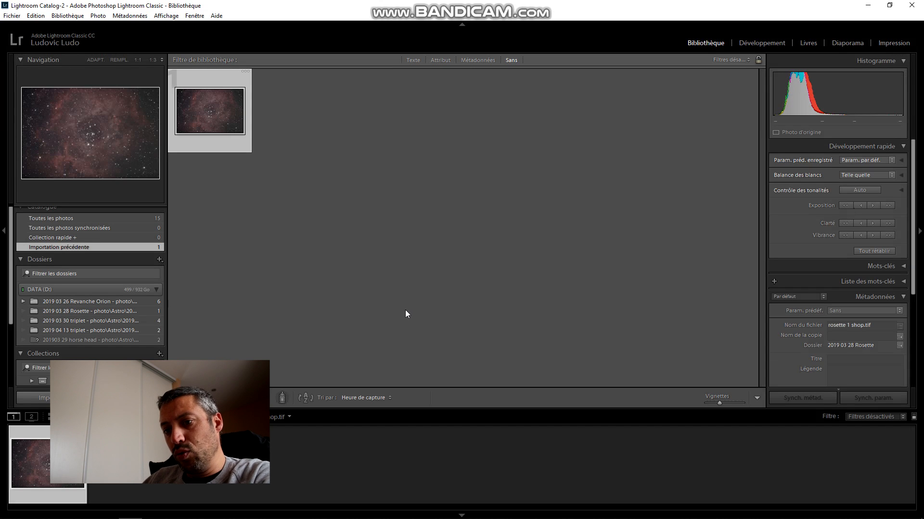
- In Lightroom, develop rosette 1 shop.tif with clarity +40, vibrance +40 and saturation +42
double_click(214, 120)
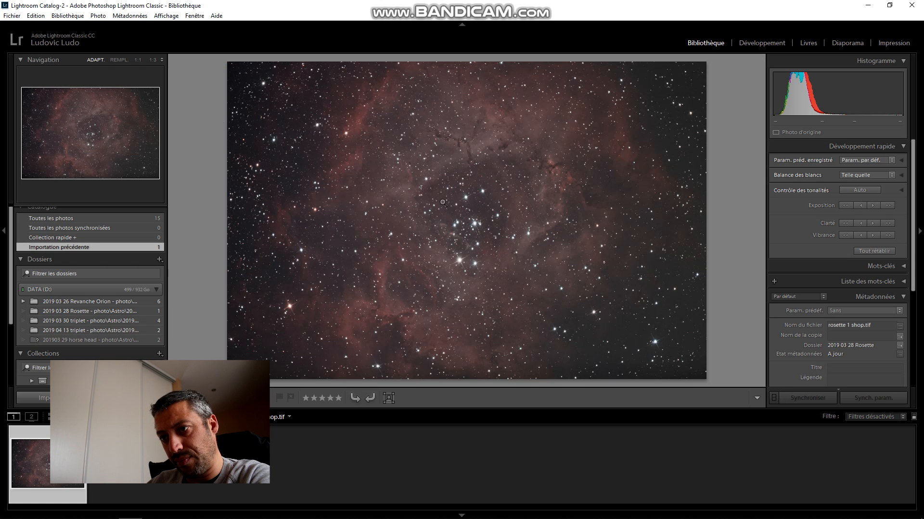
left_click(762, 44)
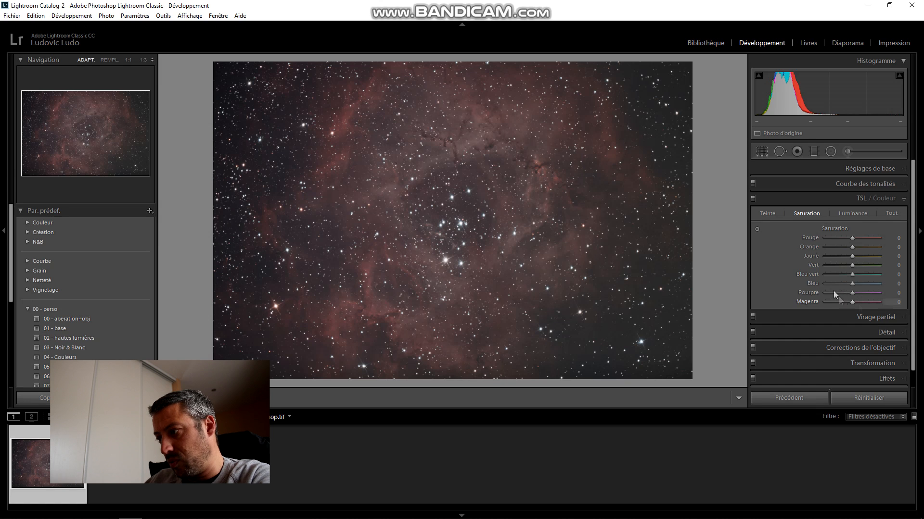
left_click(861, 169)
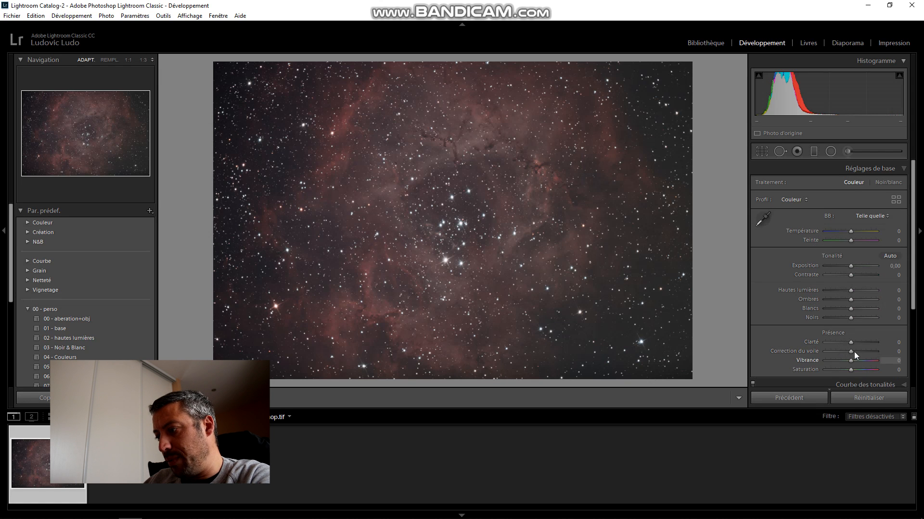
left_click_drag(850, 344, 861, 369)
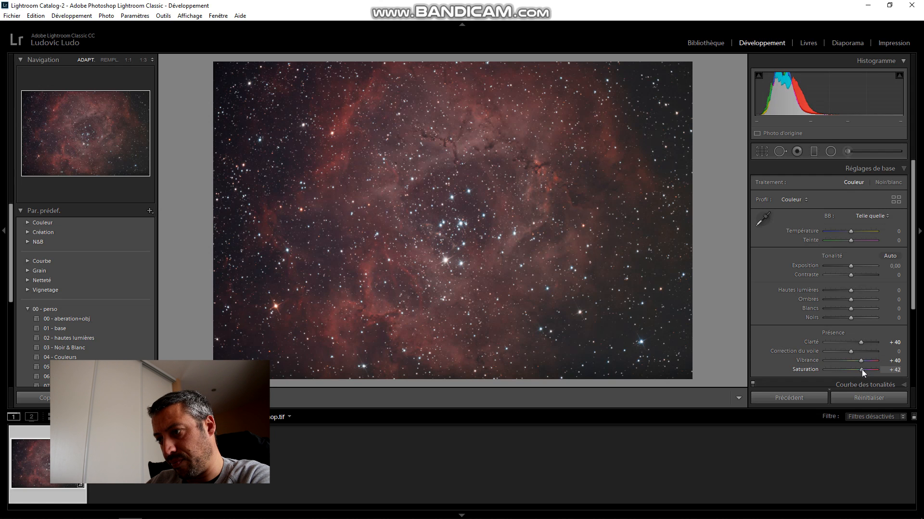
- Place a slightly tilted graduated filter over the photo's right side, fading toward the centre of the nebula
key("m")
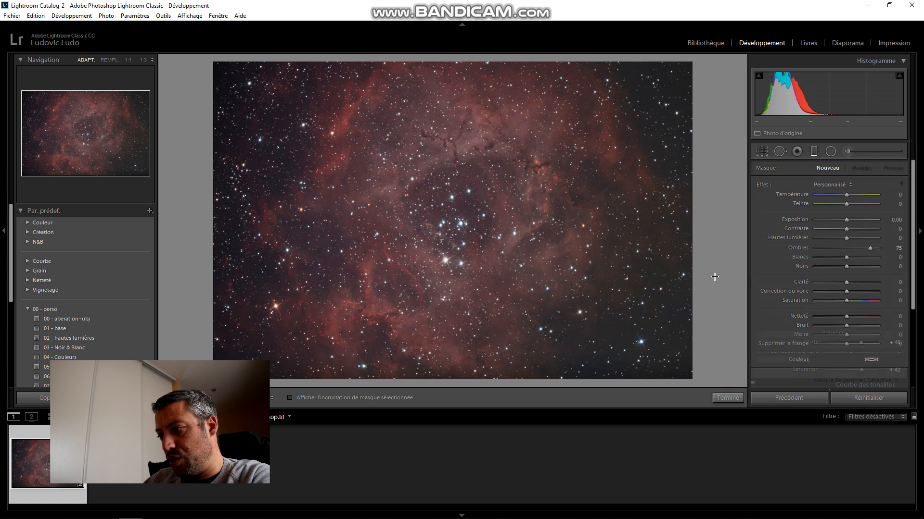
left_click_drag(720, 289, 460, 205)
left_click_drag(583, 247, 519, 229)
left_click_drag(422, 202, 438, 207)
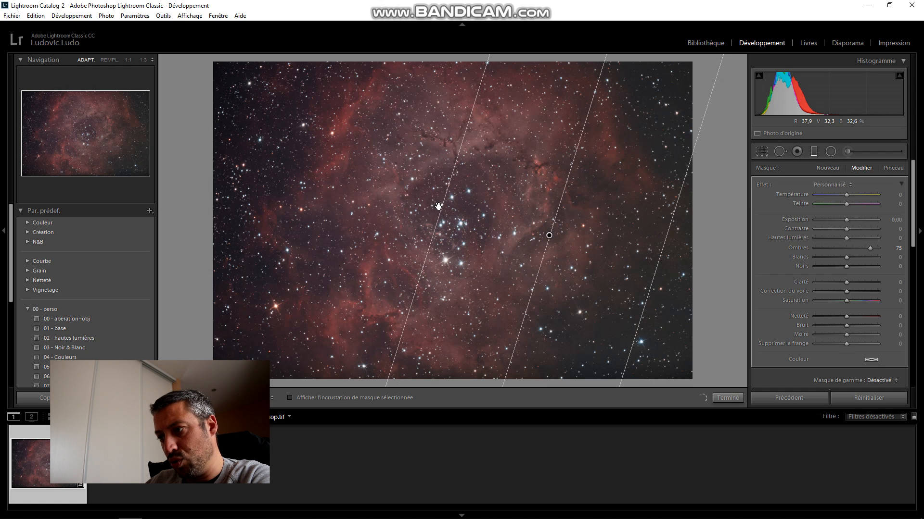
left_click_drag(549, 235, 511, 224)
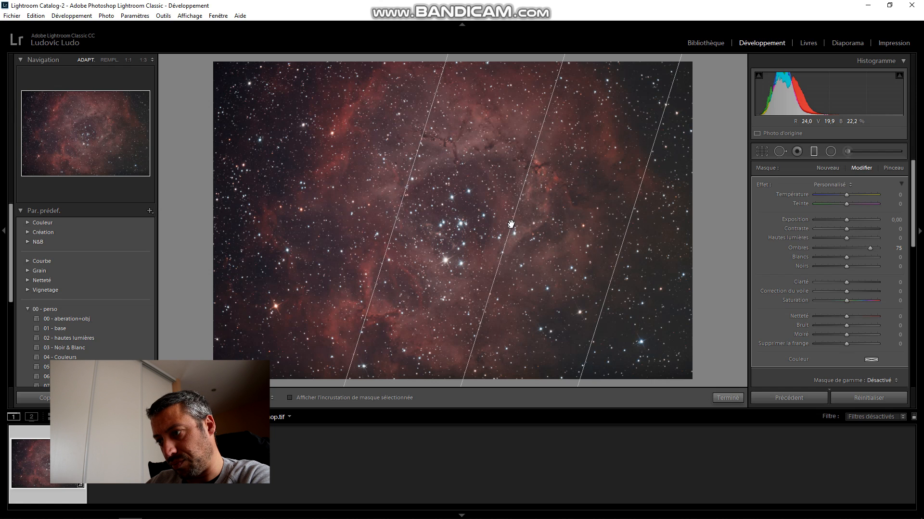
- Reset the graduated filter's shadows to 0, set its blacks to −12 and saturation to 37, and finish the filter
double_click(794, 249)
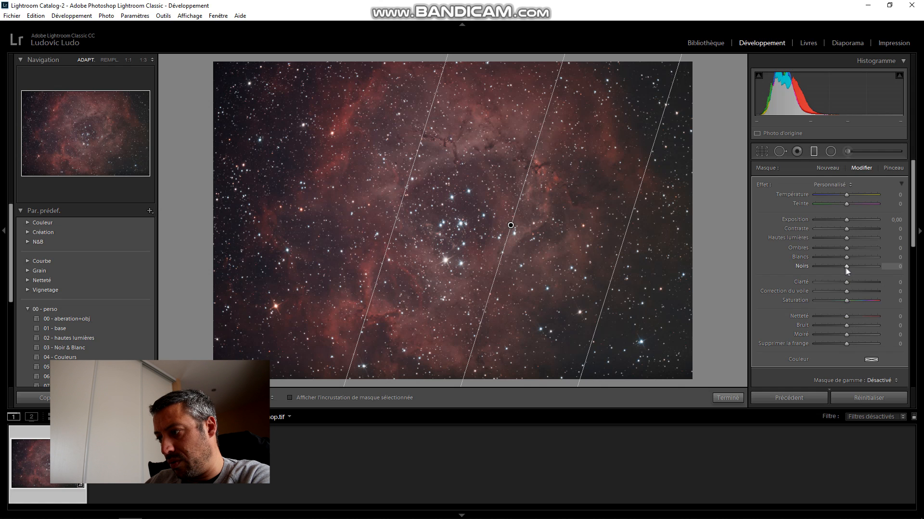
left_click_drag(845, 270, 842, 270)
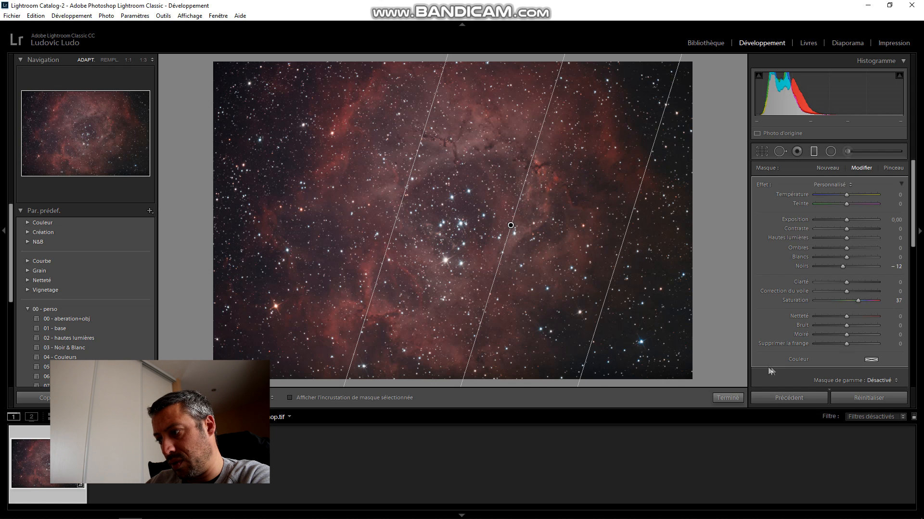
left_click(736, 399)
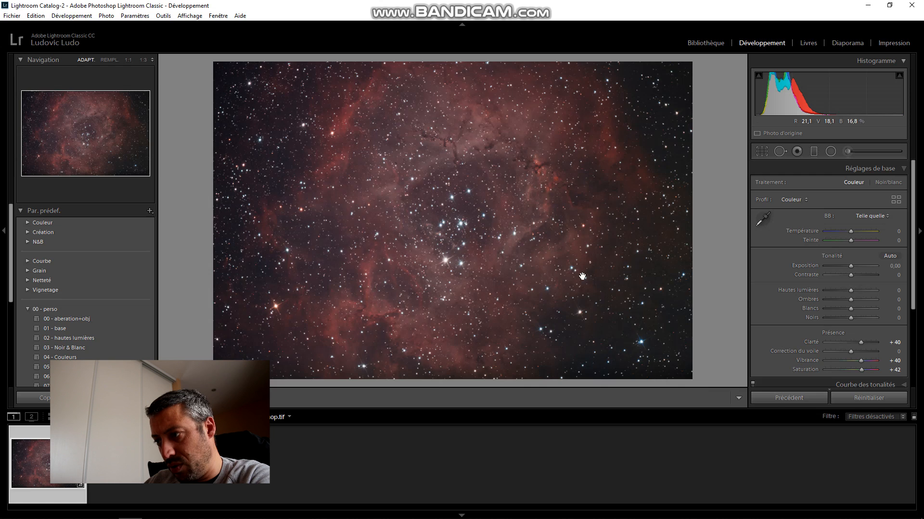
- Set colour noise reduction to 100 and the sharpening amount to 68, checking the stars at 1:1
left_click(557, 200)
left_click(557, 200)
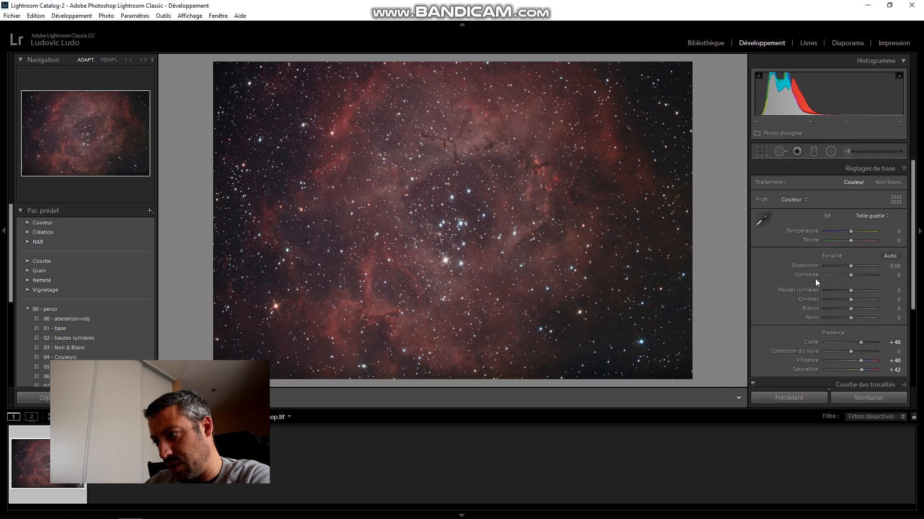
scroll(815, 279, "down", 3)
left_click(884, 318)
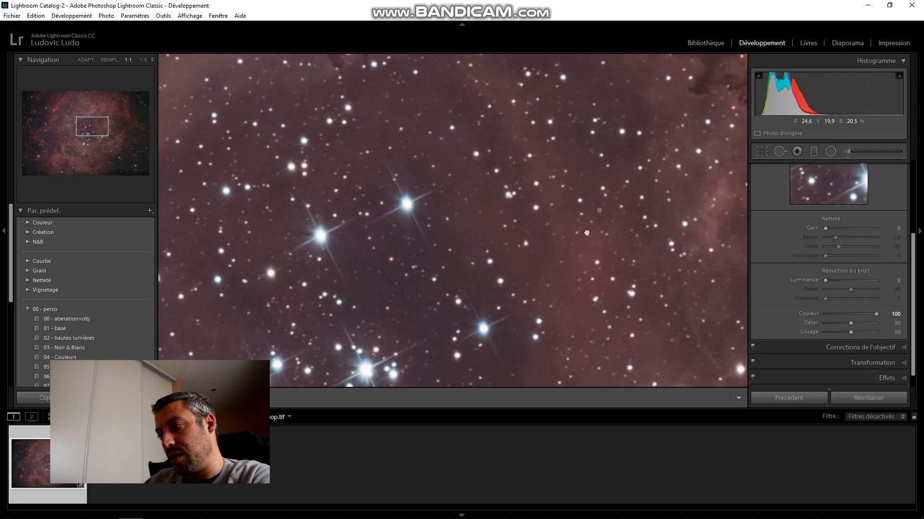
left_click_drag(383, 132, 542, 258)
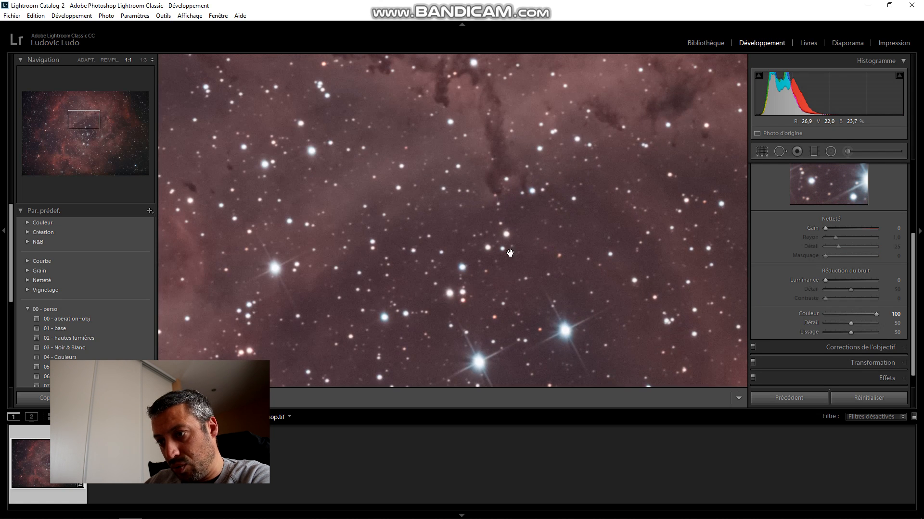
left_click(840, 228)
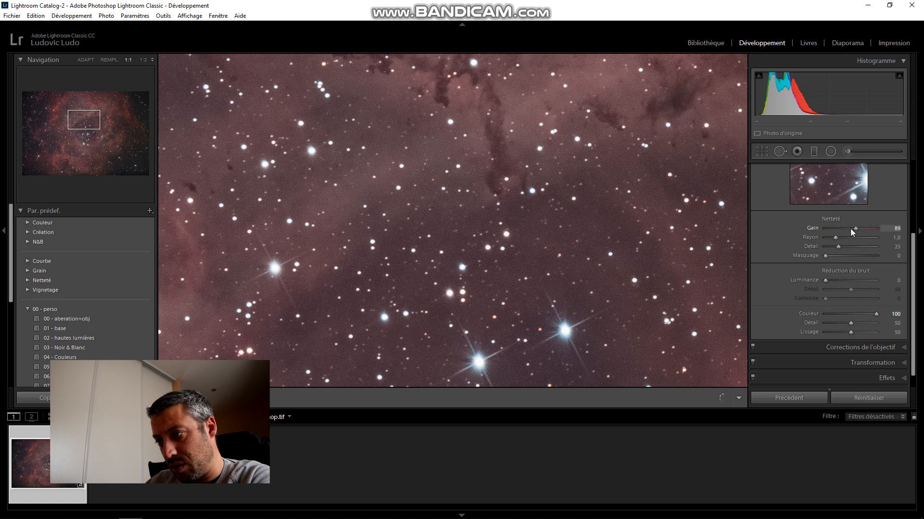
left_click_drag(849, 231, 848, 229)
left_click(486, 264)
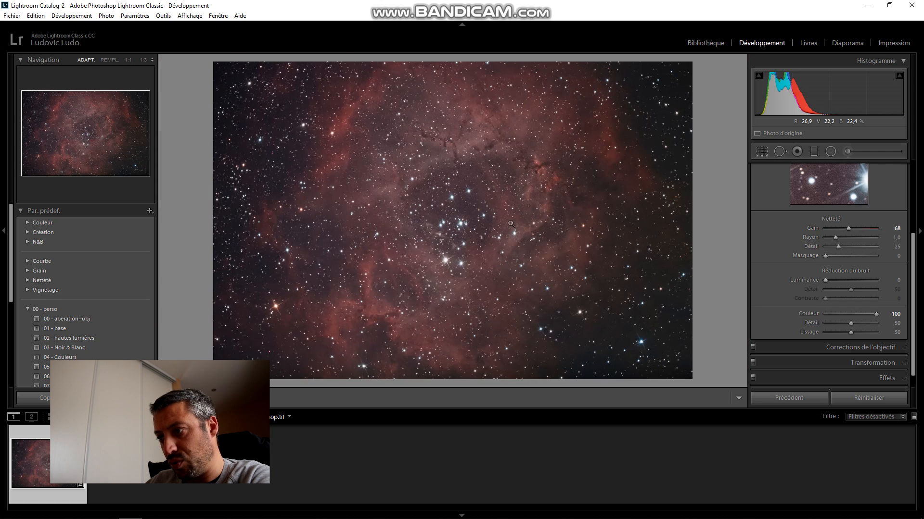
- Set dehaze to +9, vibrance to +30 and saturation to +38 in the basic adjustments
scroll(840, 288, "up", 10)
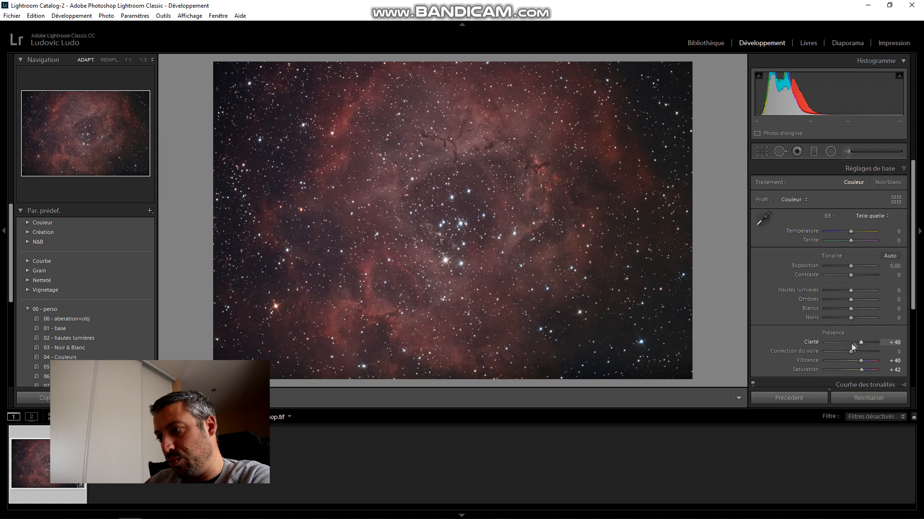
left_click_drag(861, 369, 871, 370)
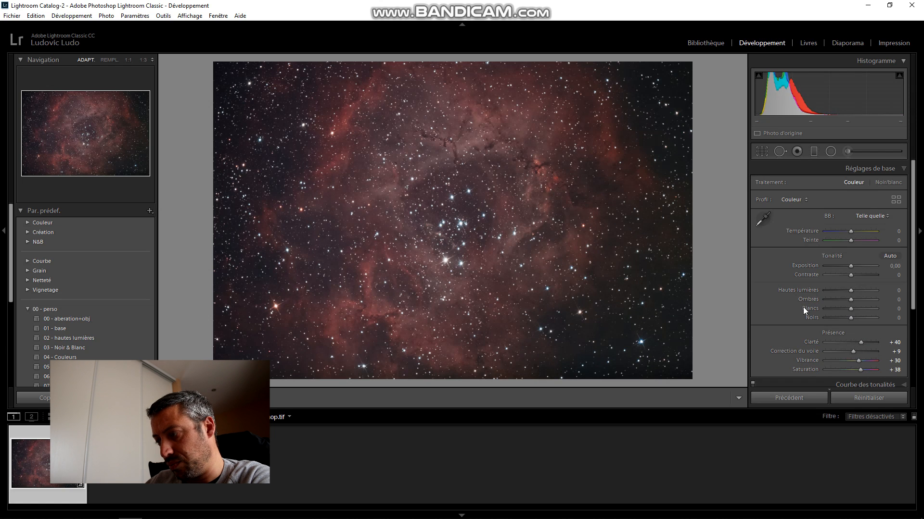
- Set the HSL luminance of red to +66 and orange to +38, and raise the magenta luminance slightly
scroll(809, 293, "down", 4)
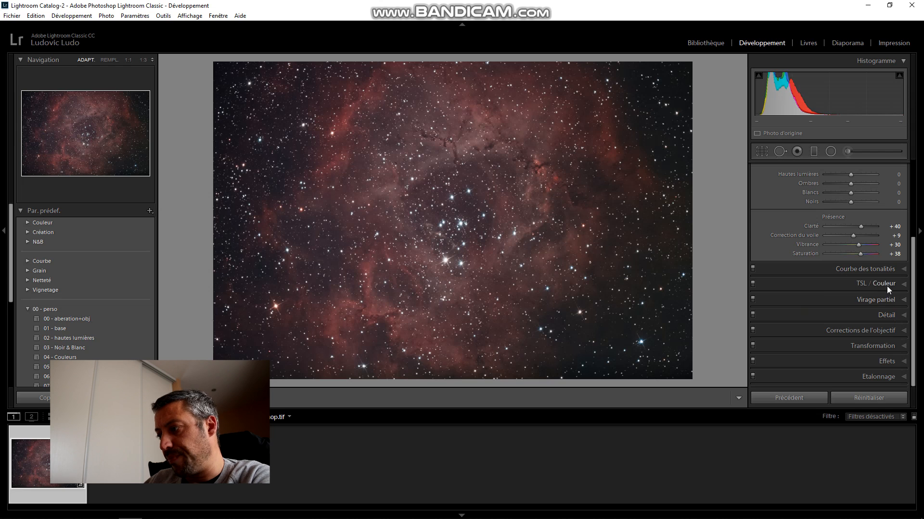
left_click(859, 285)
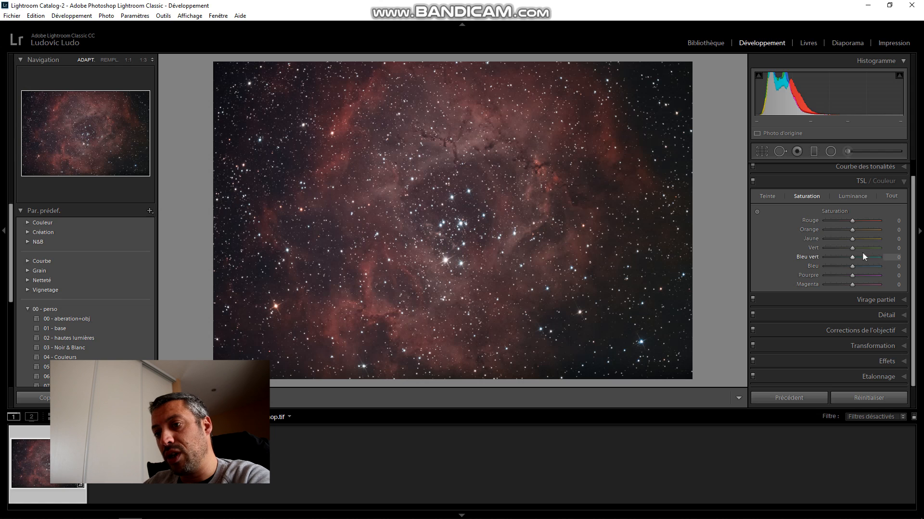
left_click(856, 198)
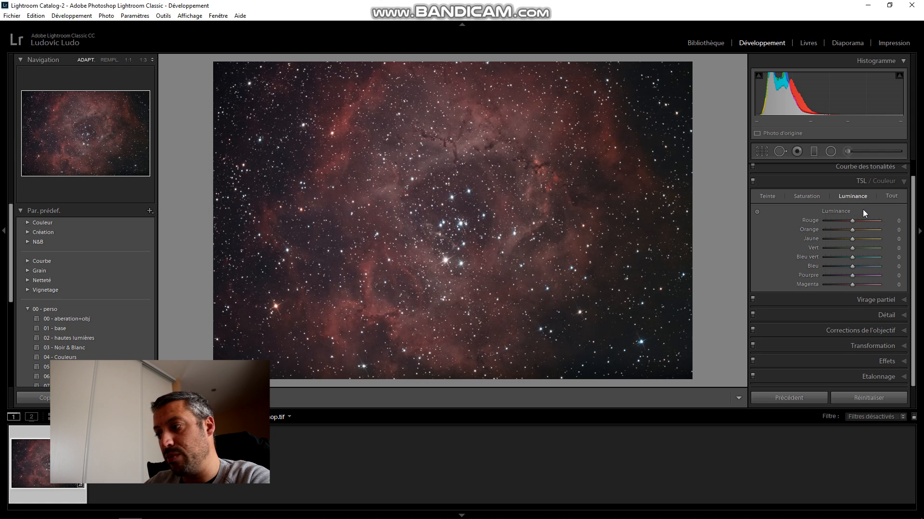
left_click_drag(852, 220, 862, 240)
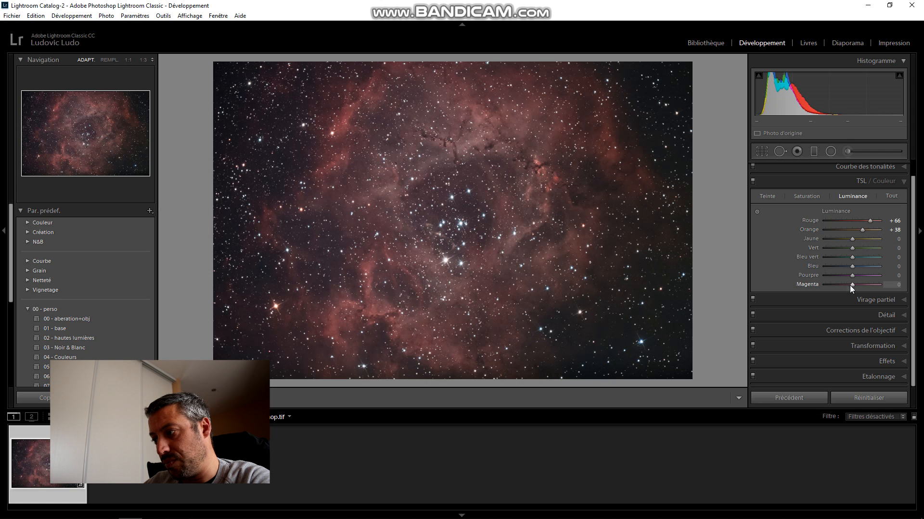
left_click_drag(879, 286, 858, 286)
- Raise the HSL saturation of red to +46 and orange to +2, using targeted adjustment on the nebula
left_click(812, 197)
left_click_drag(854, 221, 864, 223)
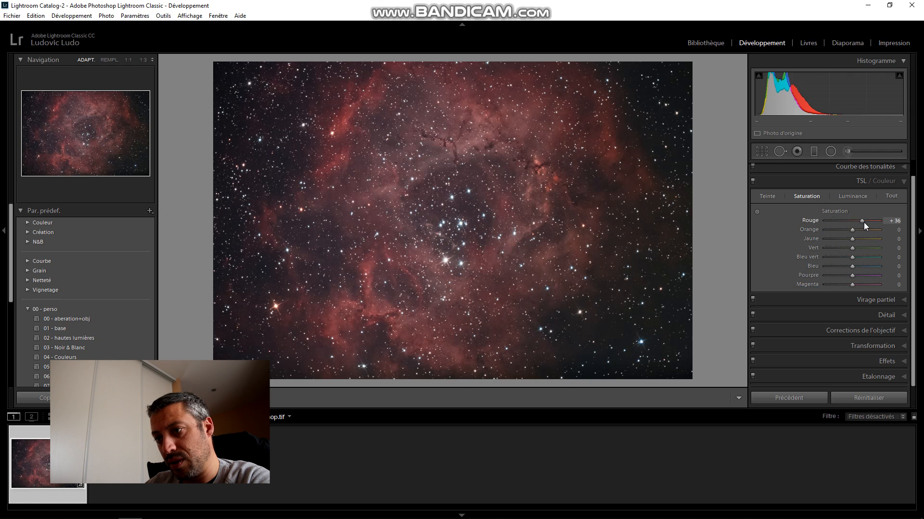
left_click(368, 307)
left_click_drag(371, 166, 465, 313)
left_click_drag(380, 121, 433, 284)
left_click_drag(376, 99, 426, 315)
left_click_drag(474, 92, 424, 139)
left_click_drag(488, 69, 435, 185)
left_click(434, 185)
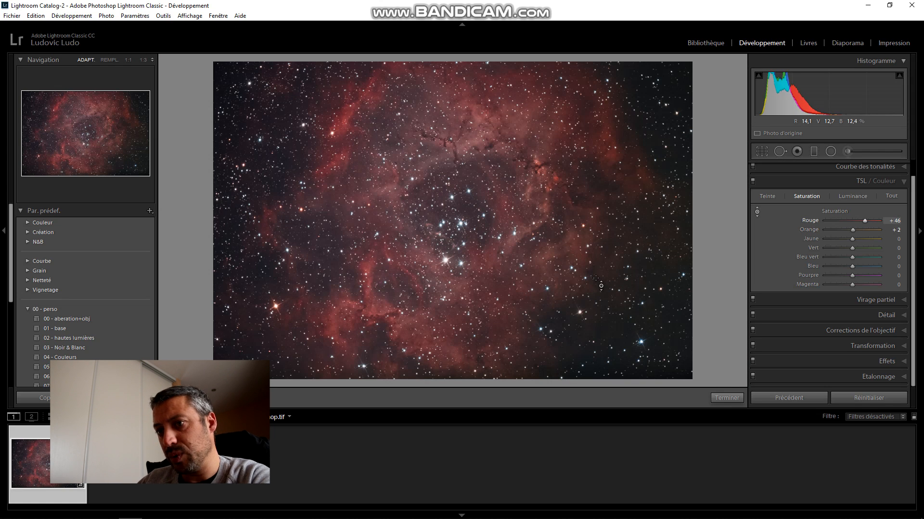
- Return to the basic adjustments and open the file export settings for the finished photo
left_click(855, 174)
right_click(422, 235)
mouse_move(505, 470)
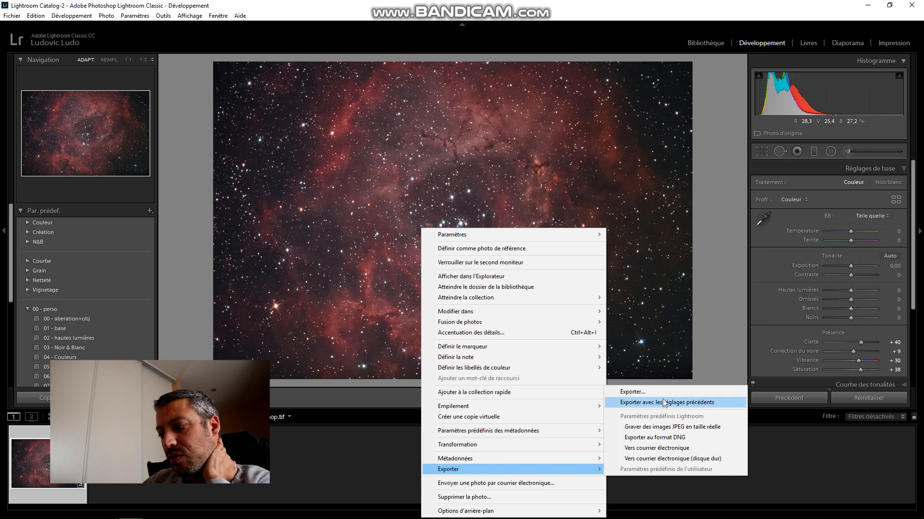
left_click(662, 393)
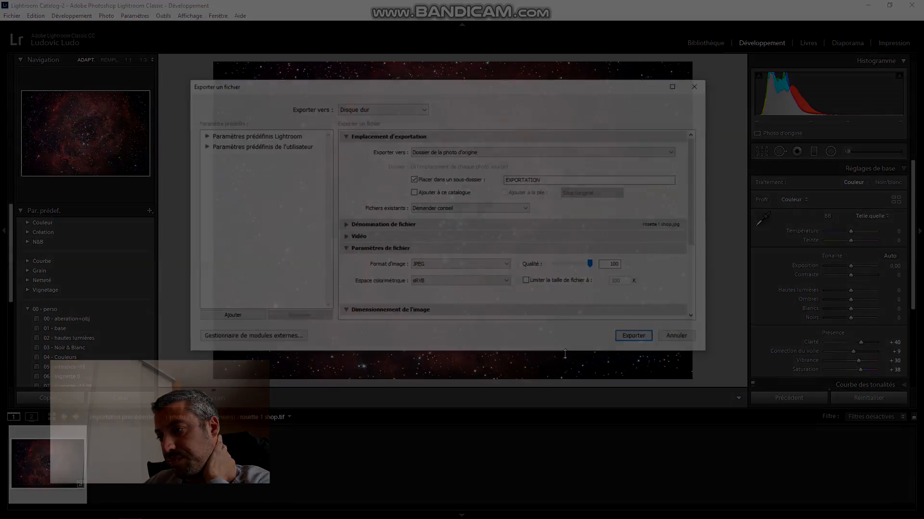